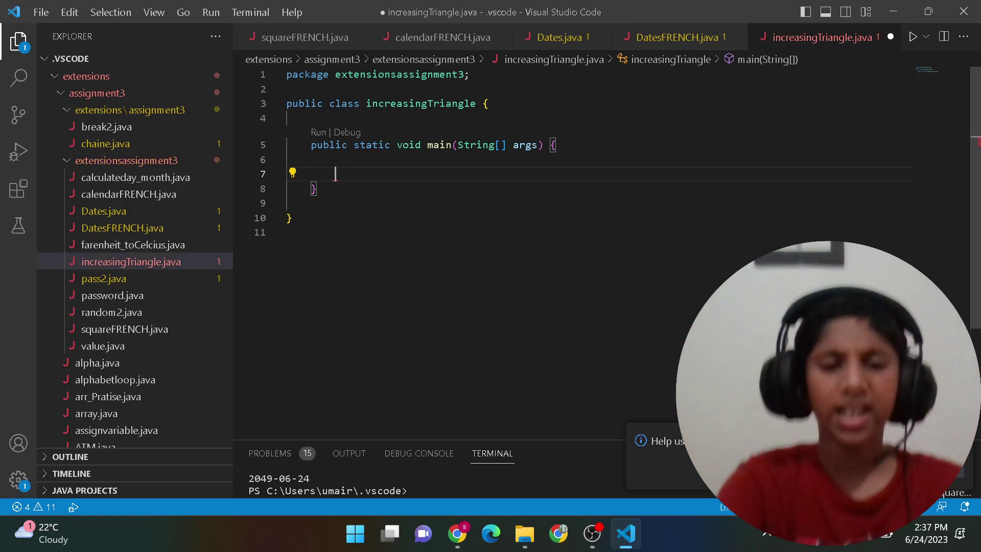
key(BackSpace)
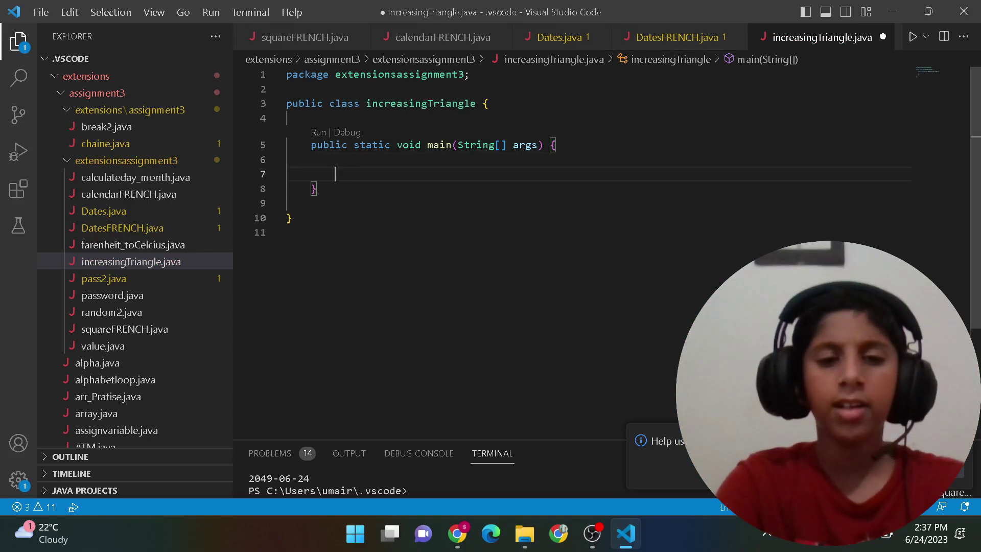
Declare int length = 7 on line 7 of main, leaving blank lines below it
key(Return)
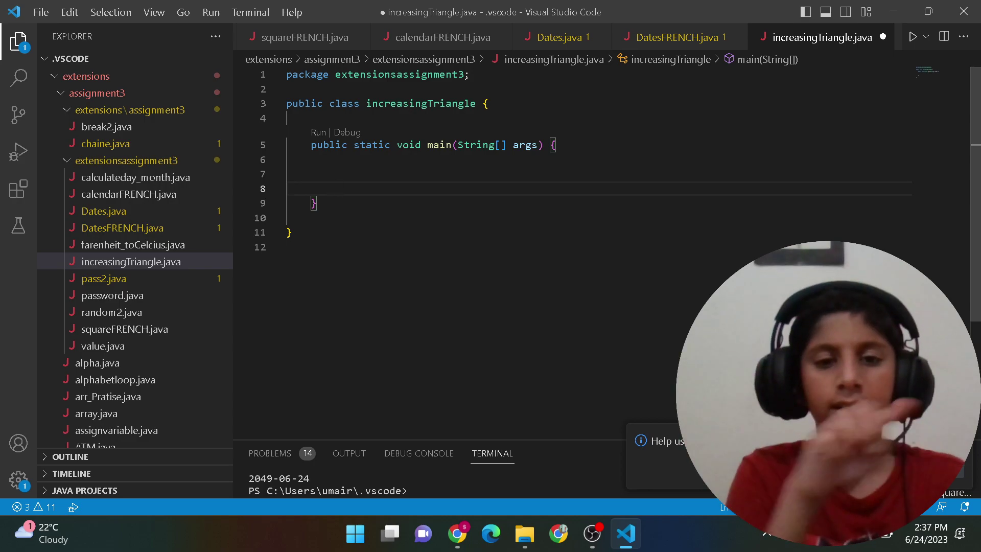
key(BackSpace)
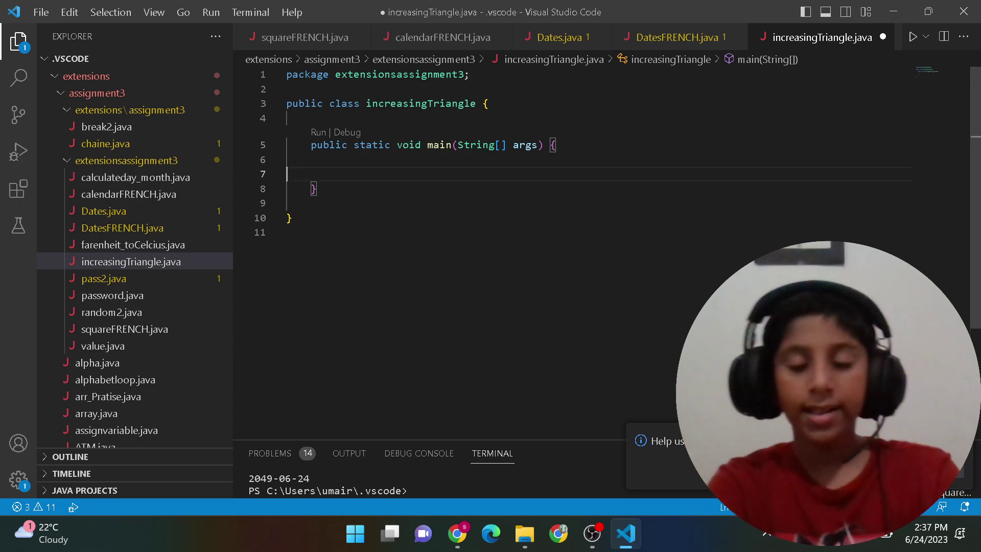
key(BackSpace)
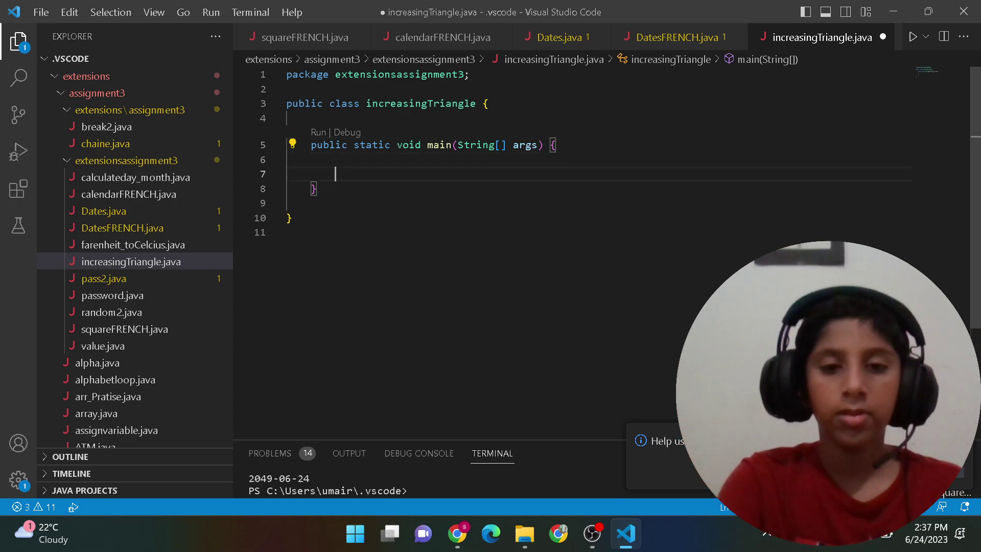
key(Return)
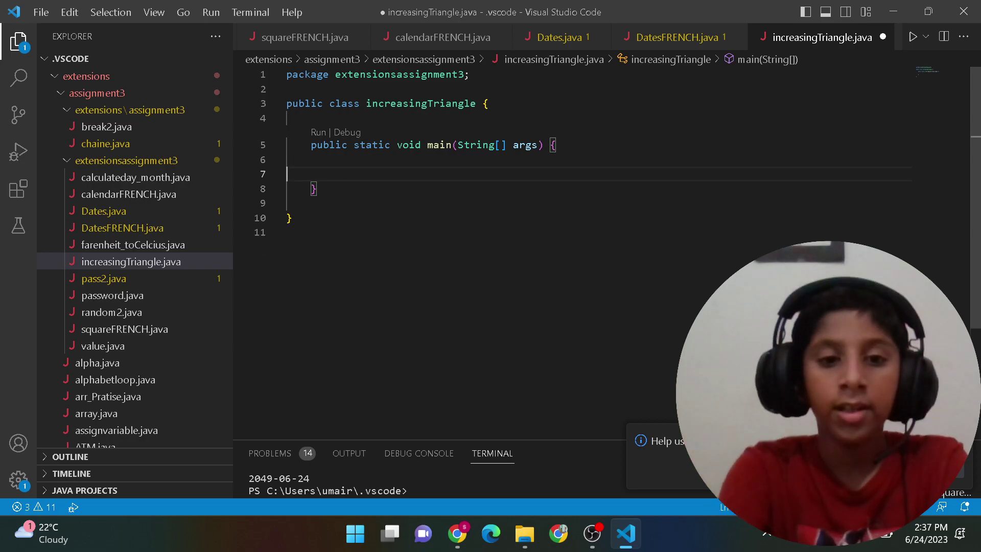
key(Return)
key(Return)
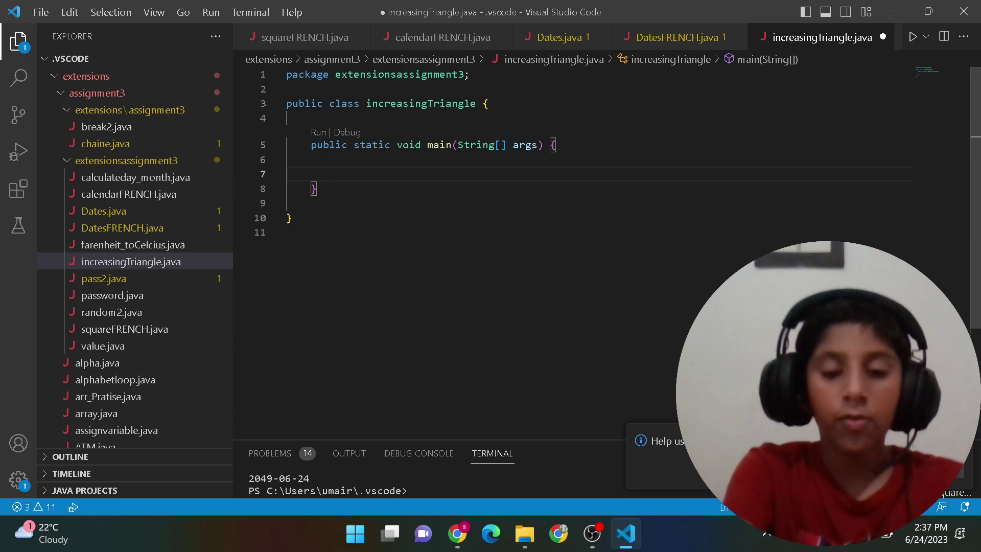
text(int len)
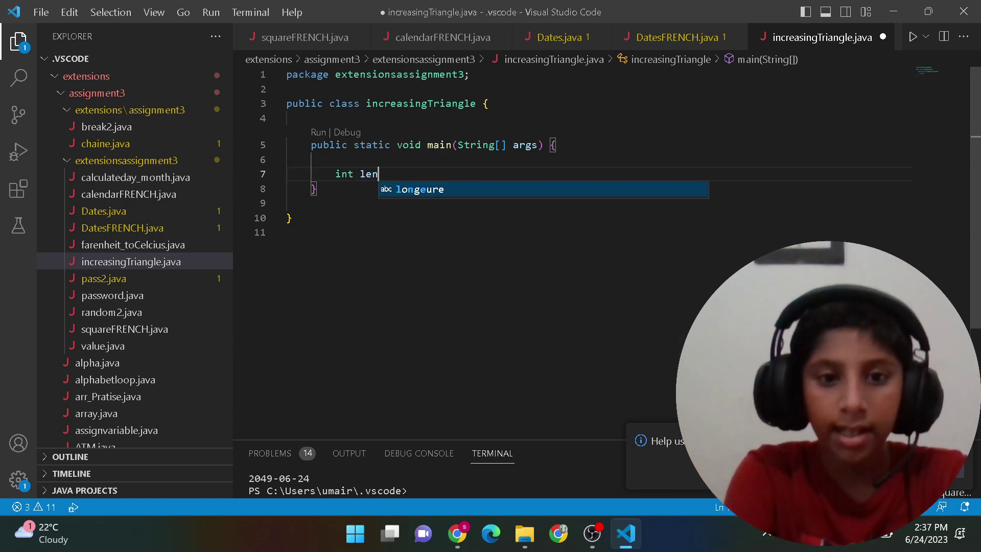
text(gth = 7)
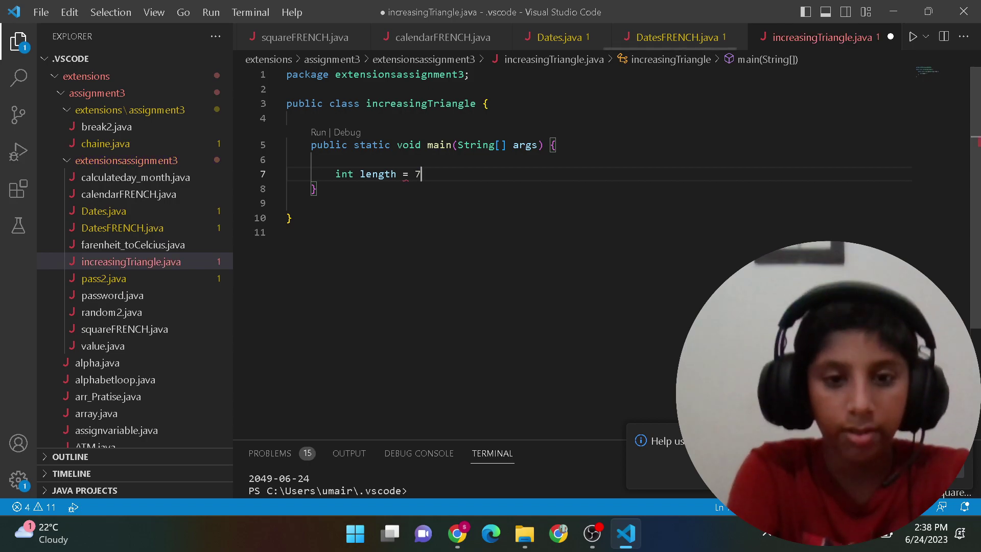
text(;  )
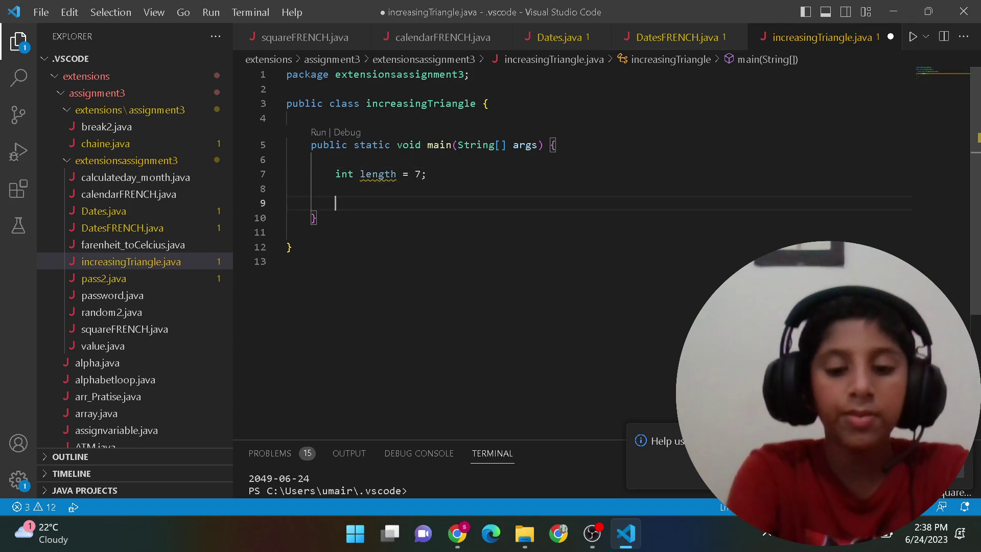
text(sy)
key(BackSpace)
key(BackSpace)
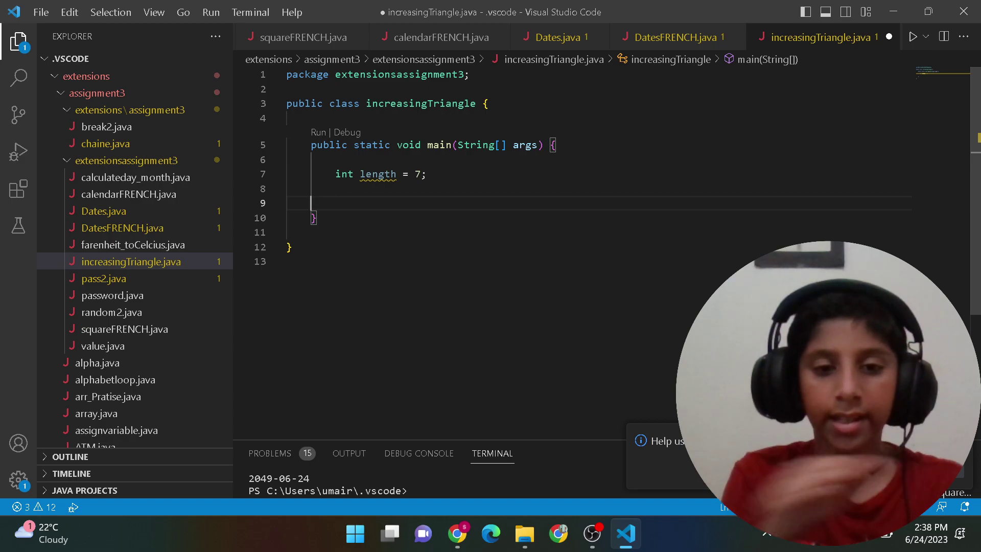
key(Up)
key(Up)
key(End)
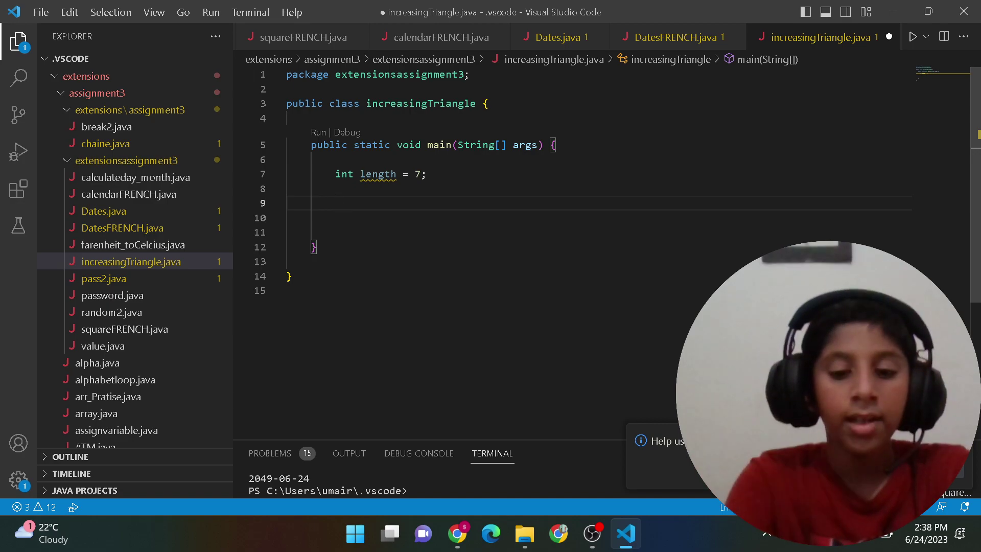
text(for(om)
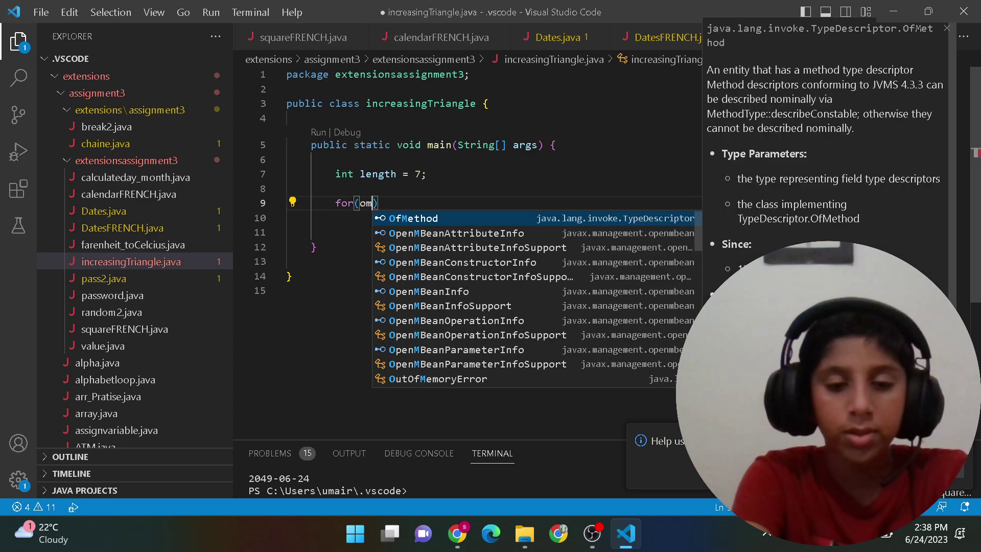
Write the loop header for(int i = 0;i<length;i++){ on line 9 with an empty body
key(BackSpace)
text(int i)
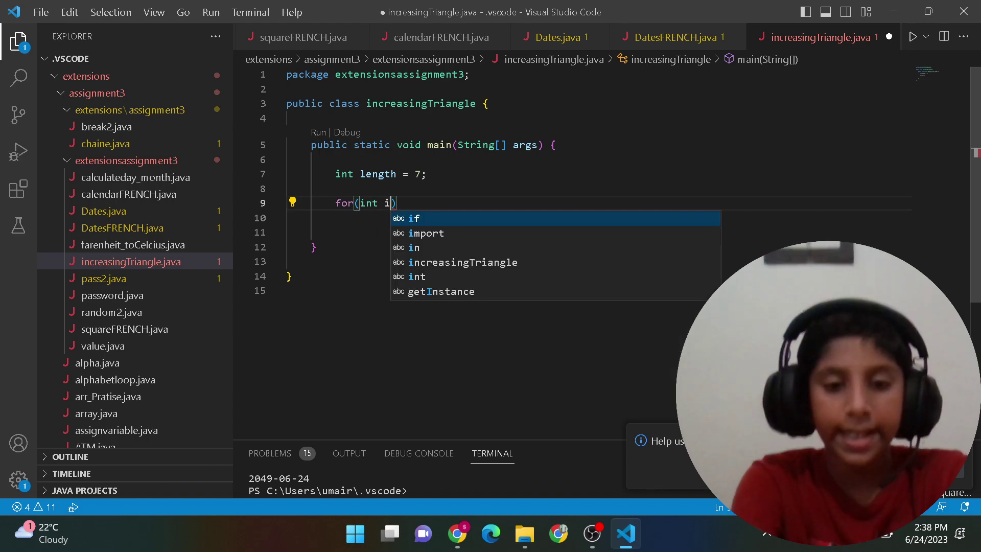
text( = 0;)
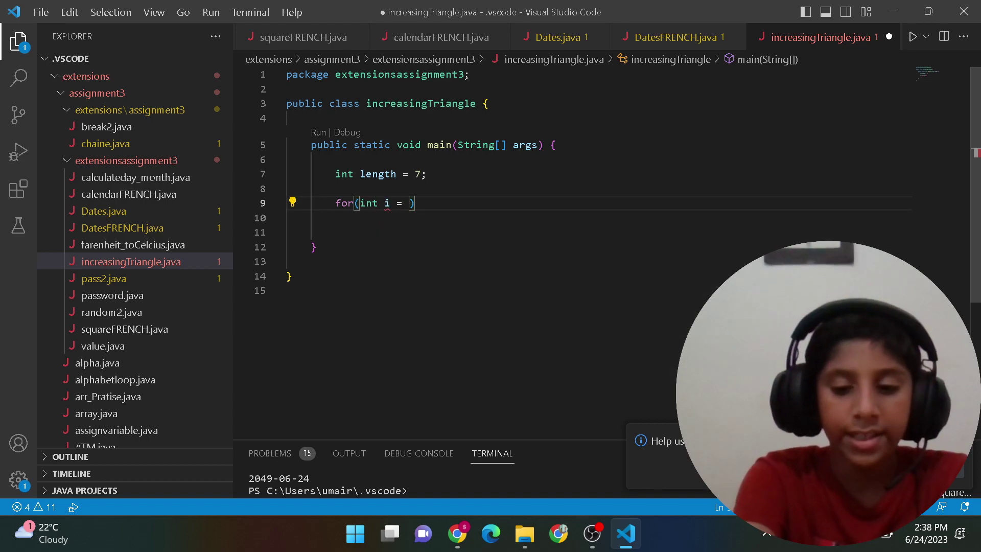
text(i<)
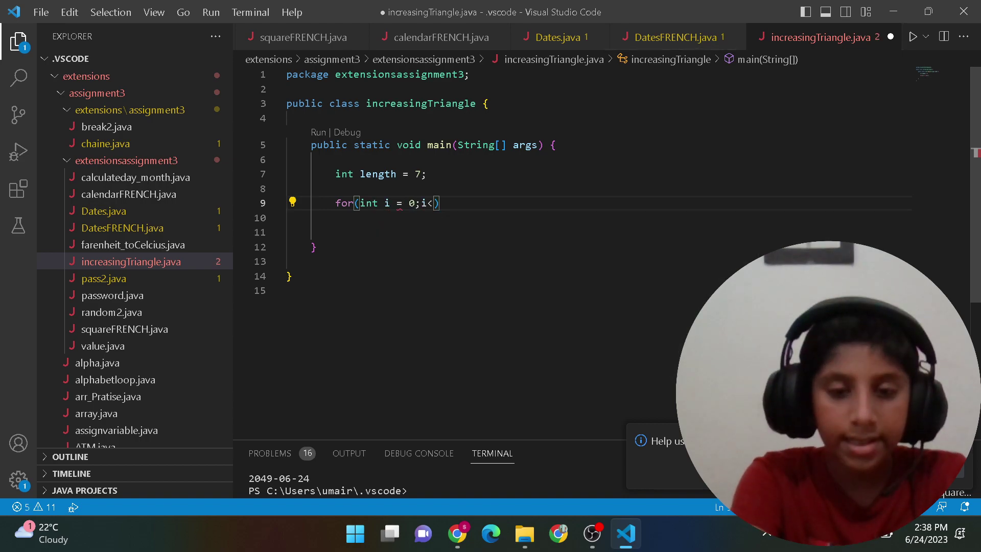
text(length;i++)
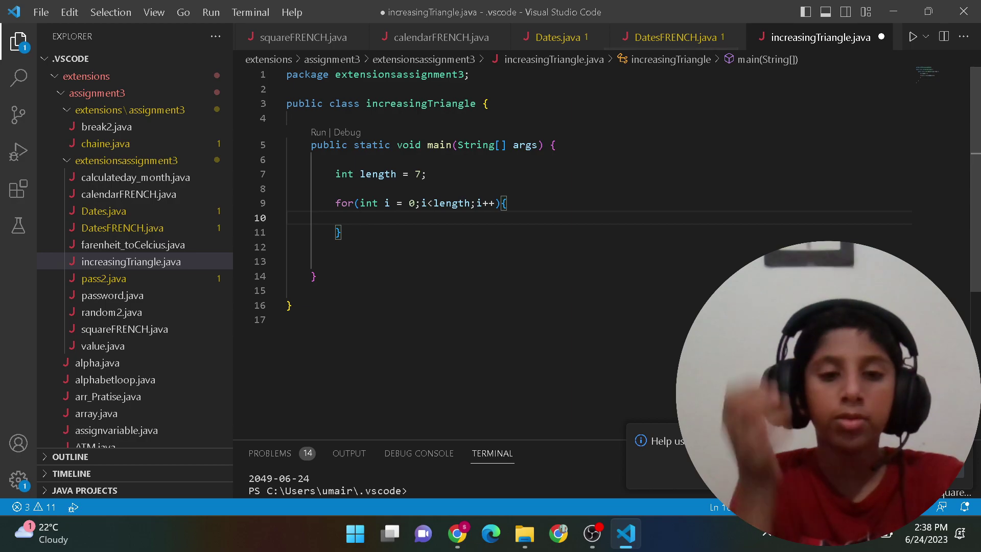
drag(323, 203, 508, 203)
key(Right)
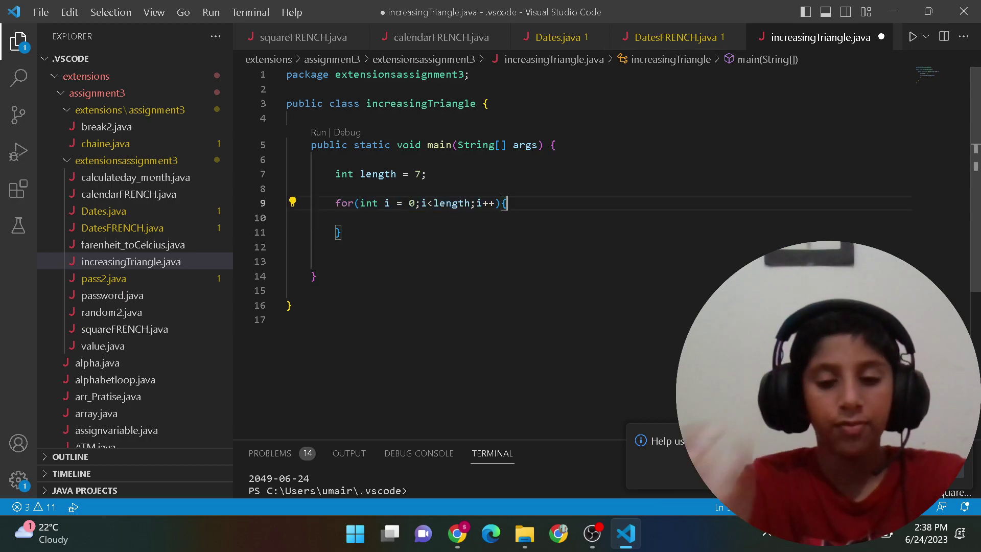
key(Return)
text(fo)
key(BackSpace)
key(BackSpace)
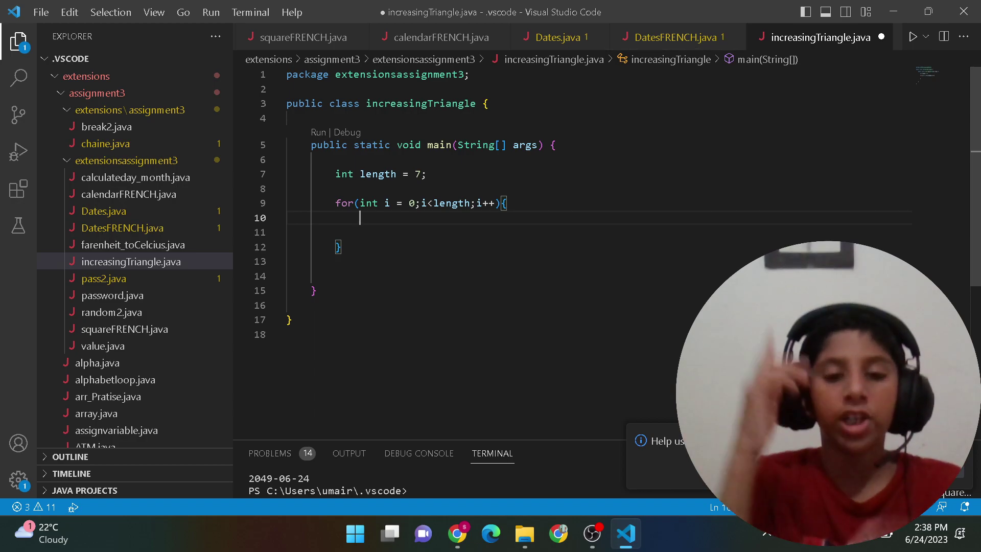
text(fo)
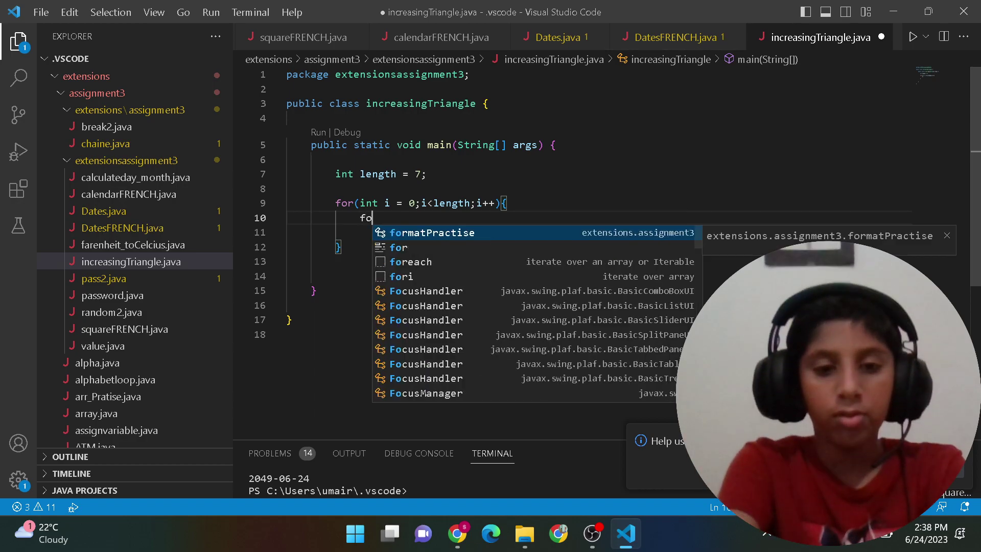
text(r(int )
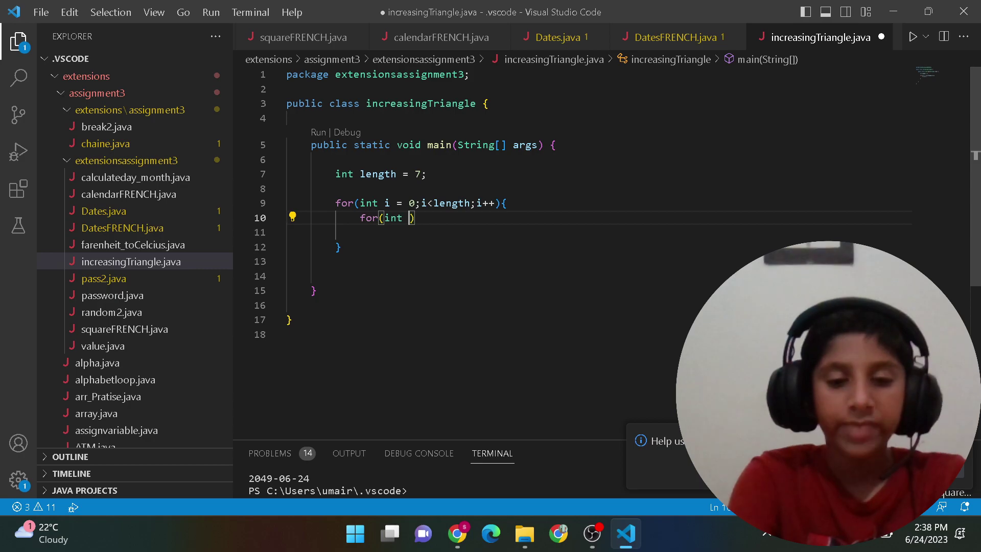
text( = 0)
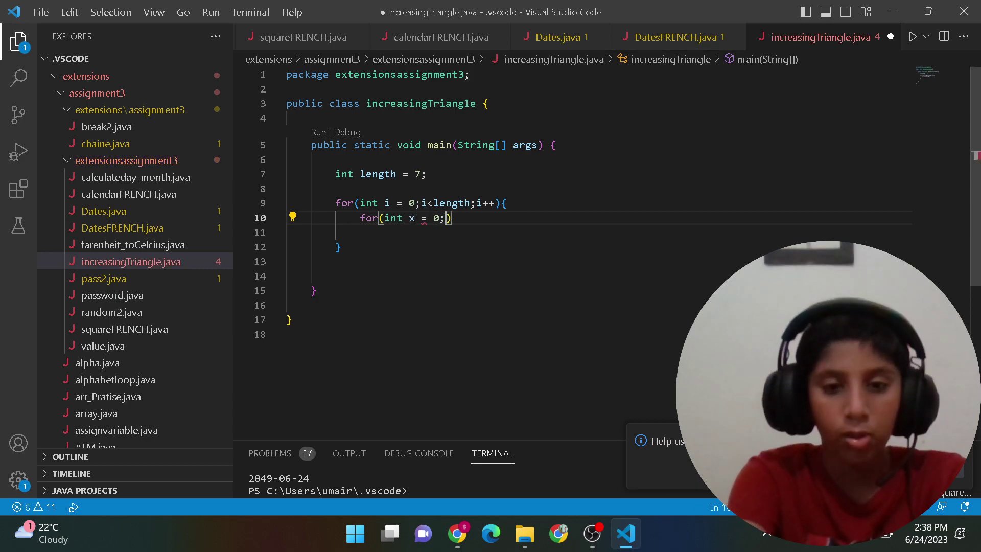
text(x<=)
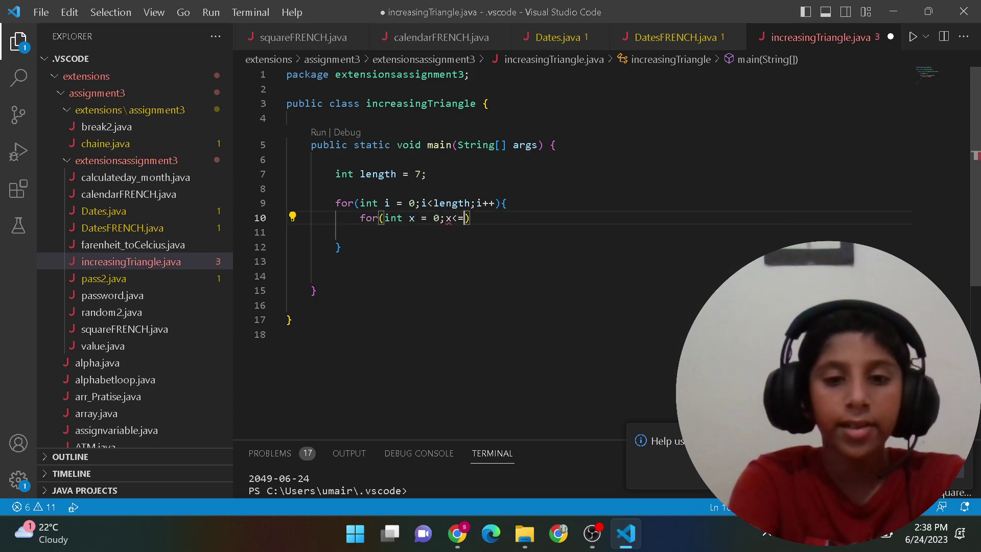
text(i;)
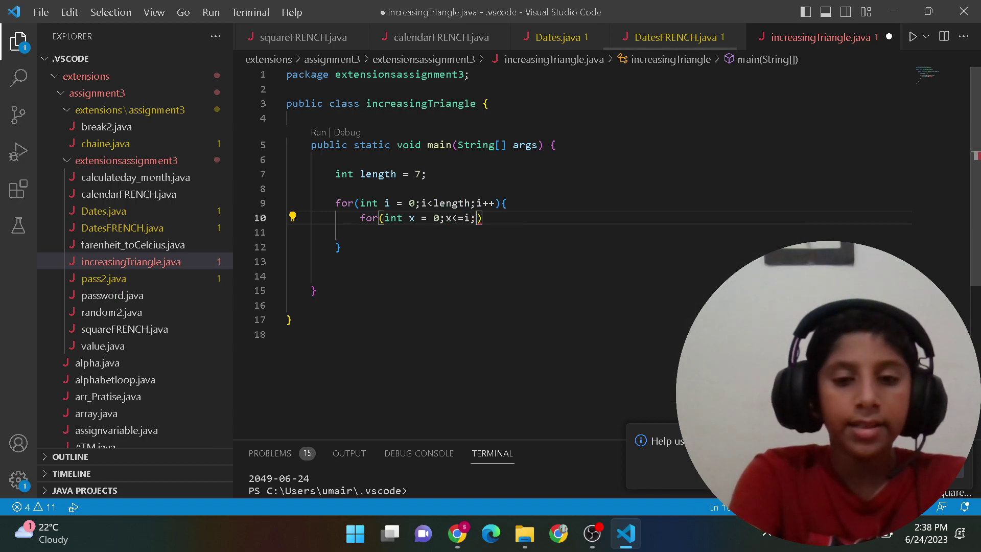
text(x++)
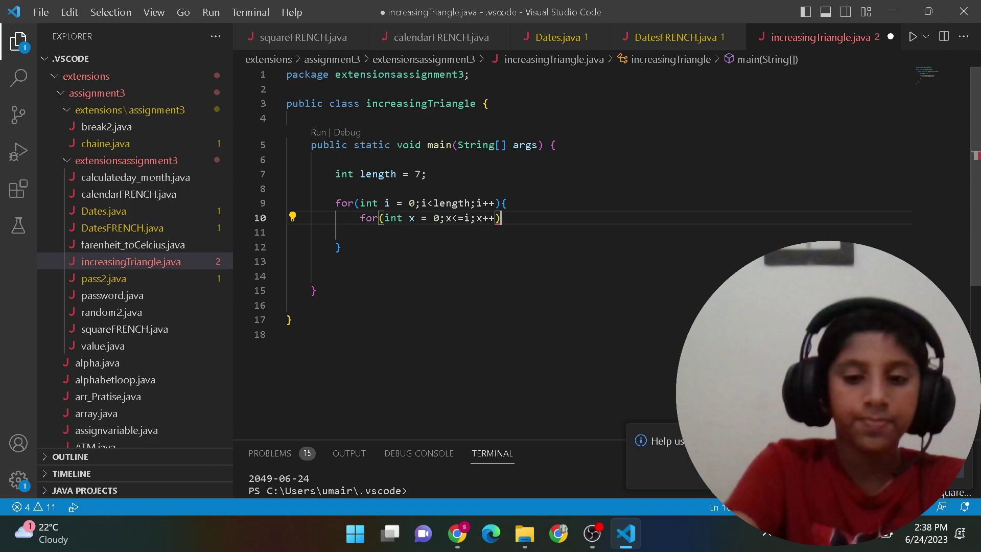
text({)
Open the body of the inner loop for(int x = 0;x<=i;x++){ on line 10
key(Return)
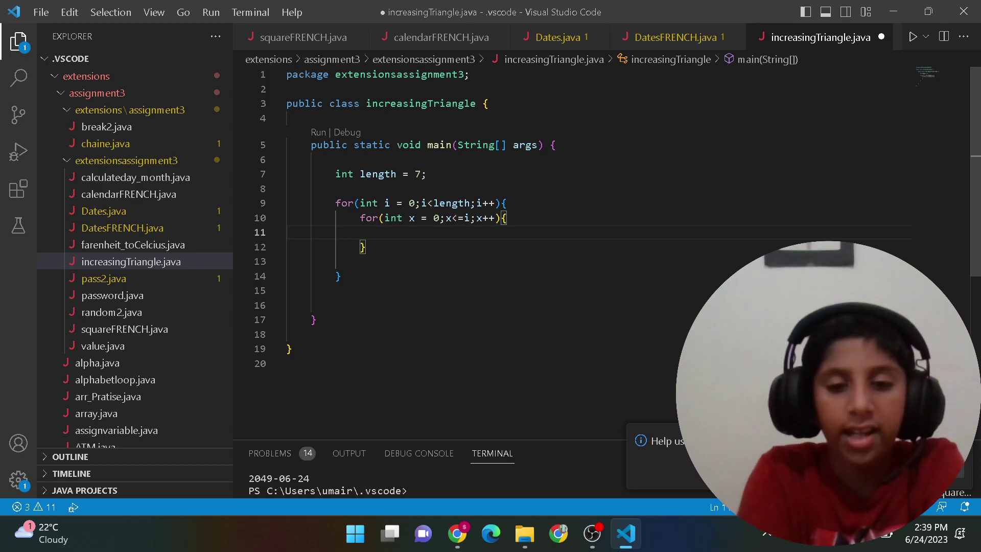
text(syso)
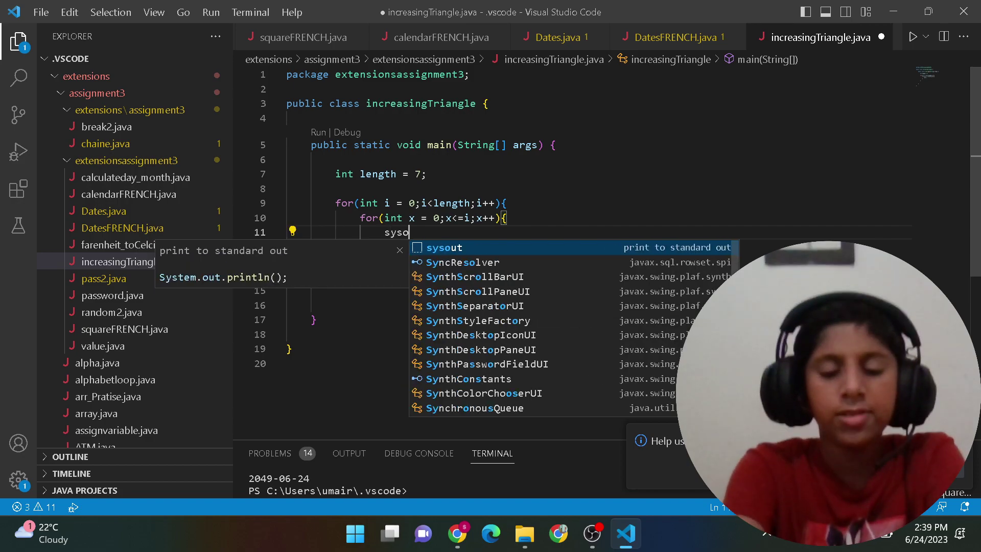
Add System.out.println("$") in the inner loop and delete the stray backslash
key(Return)
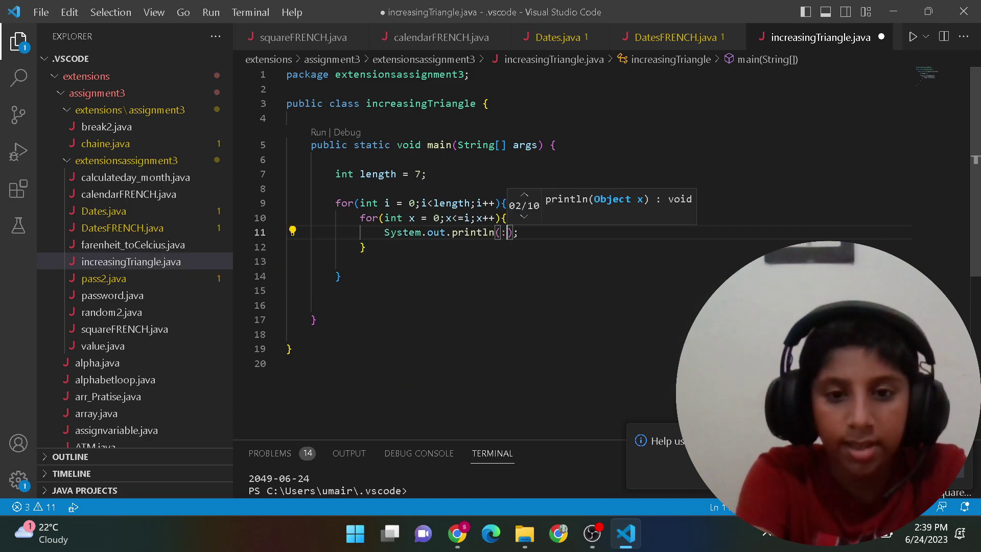
text(")
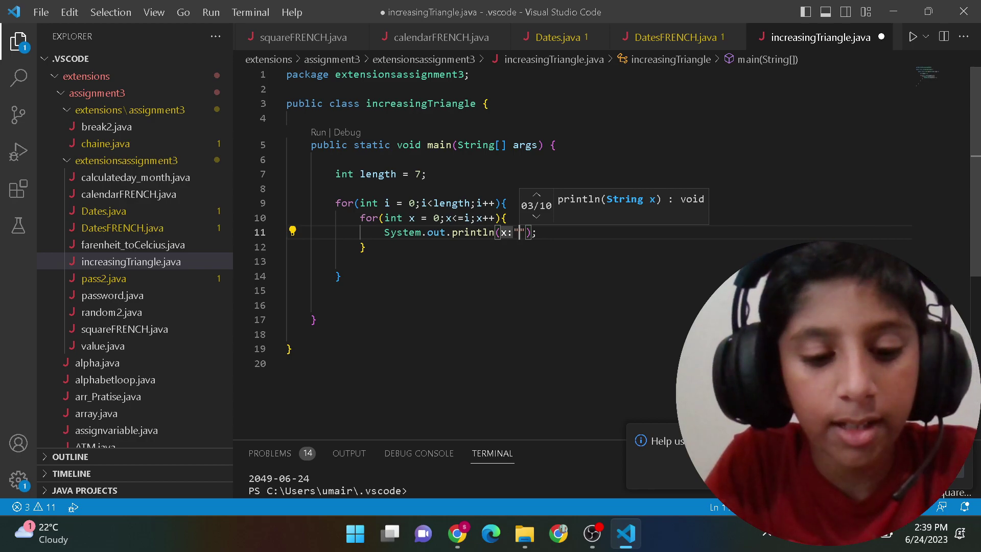
text($)
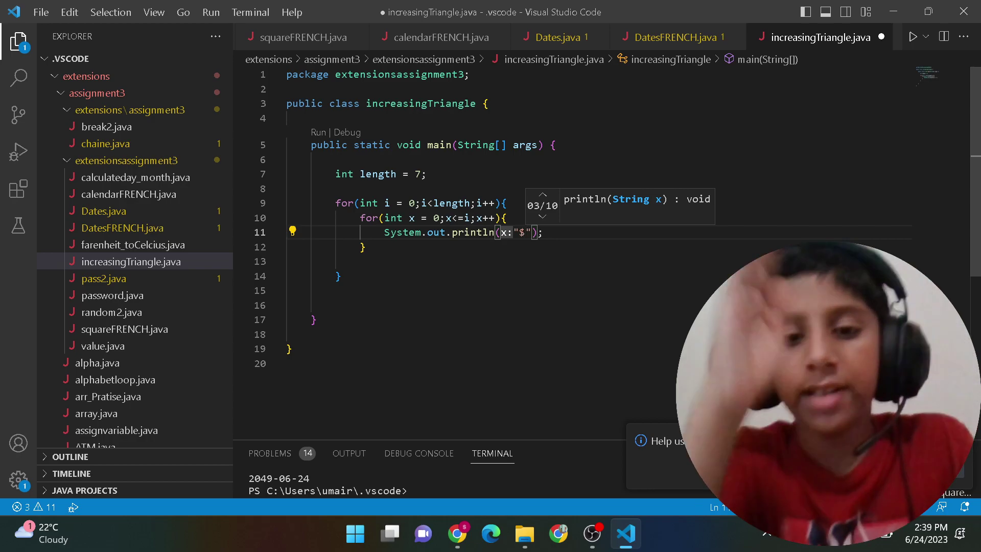
key(Down)
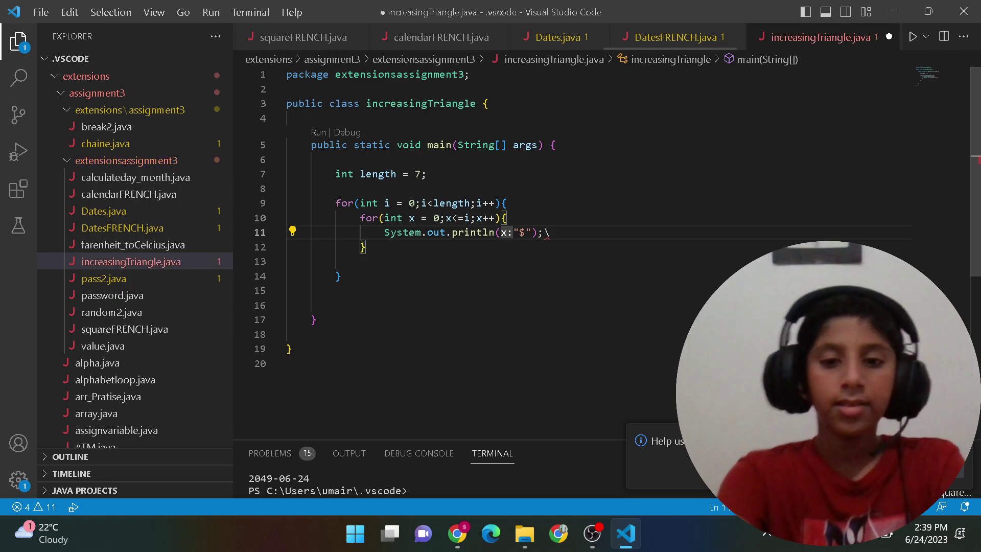
key(super+shift+s)
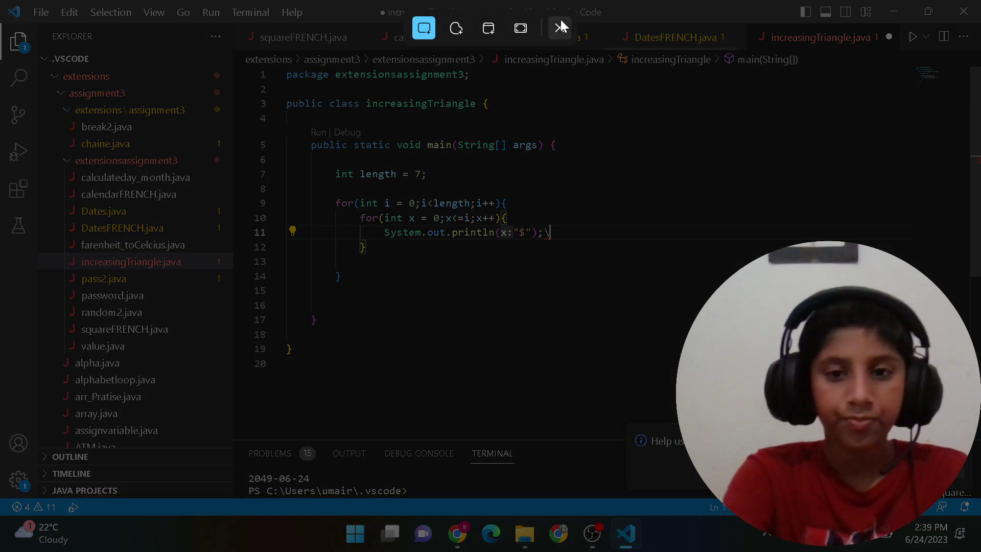
click(560, 28)
key(BackSpace)
key(Down)
key(Down)
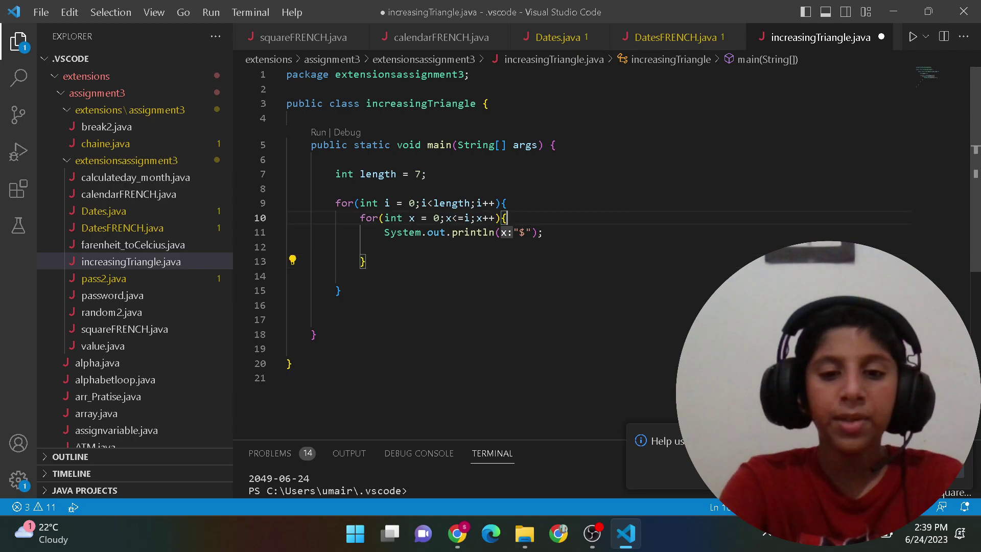
Review the print statement on line 11 and the blank line beneath it
click(396, 233)
drag(544, 233, 335, 232)
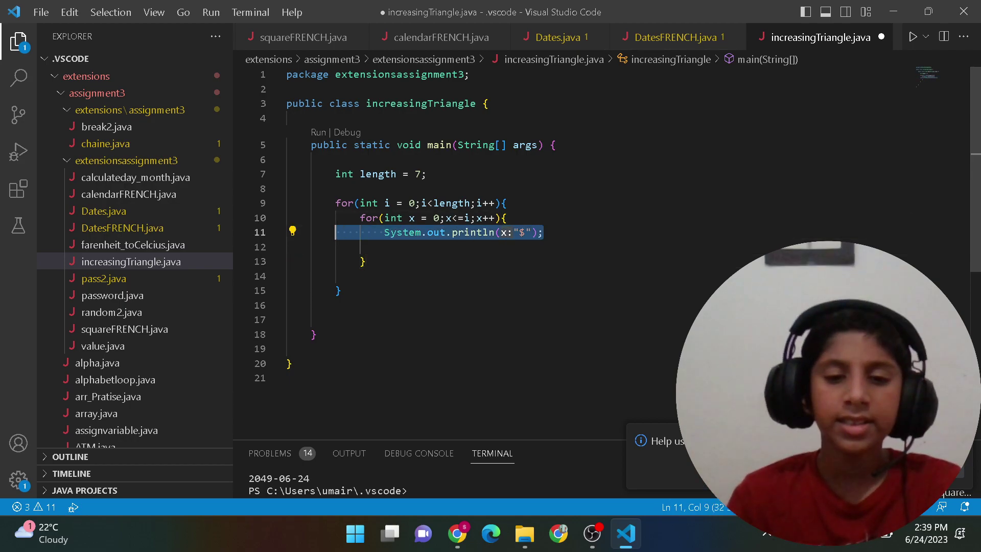
click(500, 232)
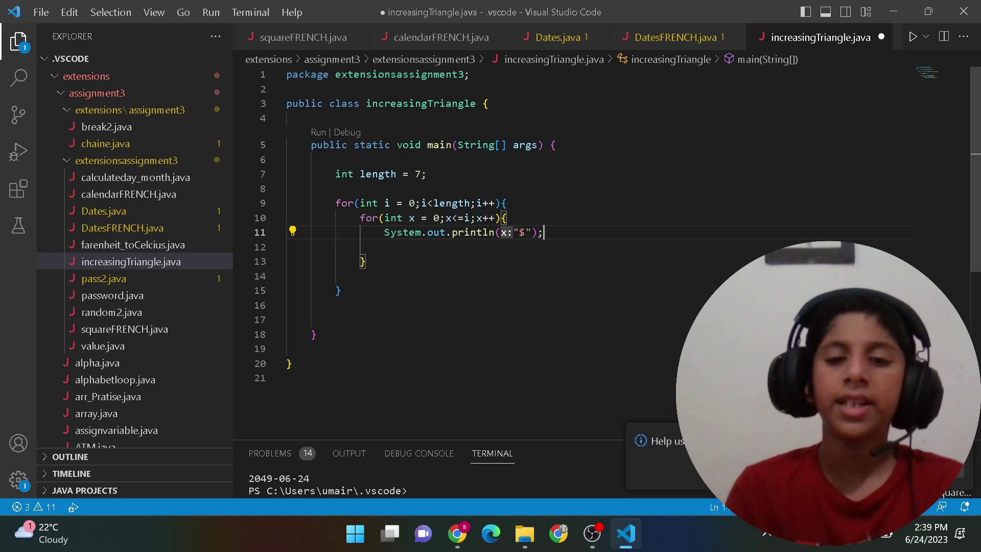
mouse_move(545, 233)
mouse_down()
mouse_move(366, 247)
mouse_move(367, 262)
mouse_up()
click(367, 247)
Run increasingTriangle and inspect the column of single dollar signs in the enlarged terminal
click(367, 247)
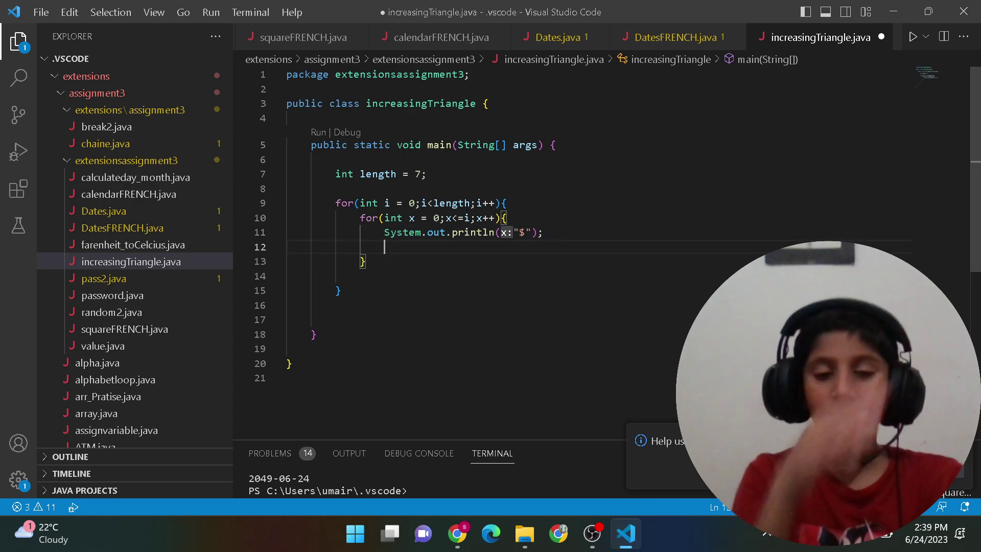
click(912, 38)
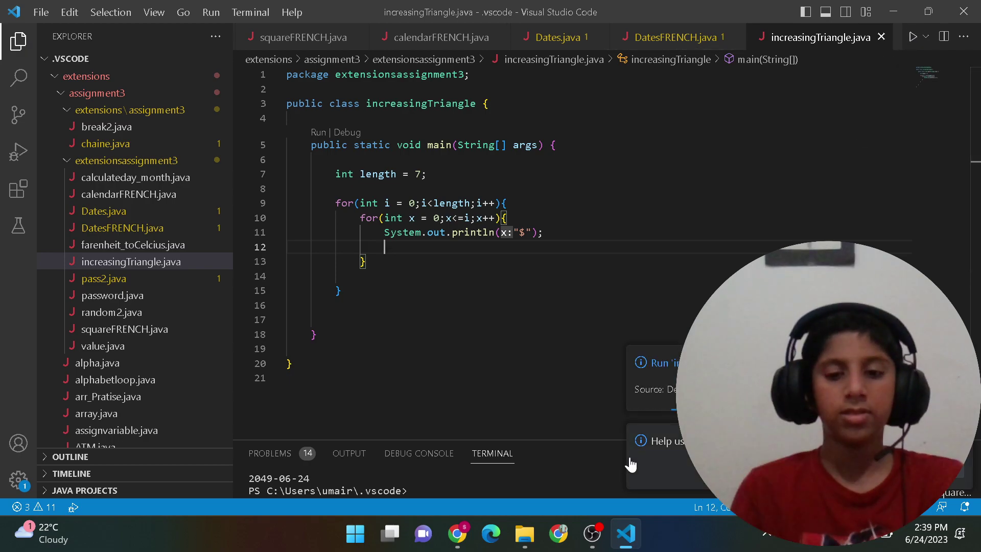
drag(583, 439, 602, 62)
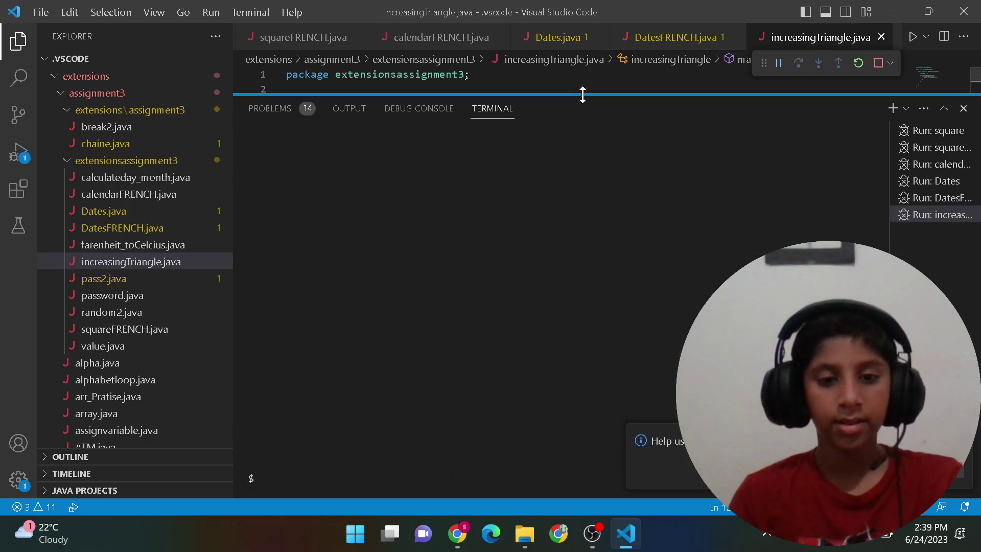
click(913, 37)
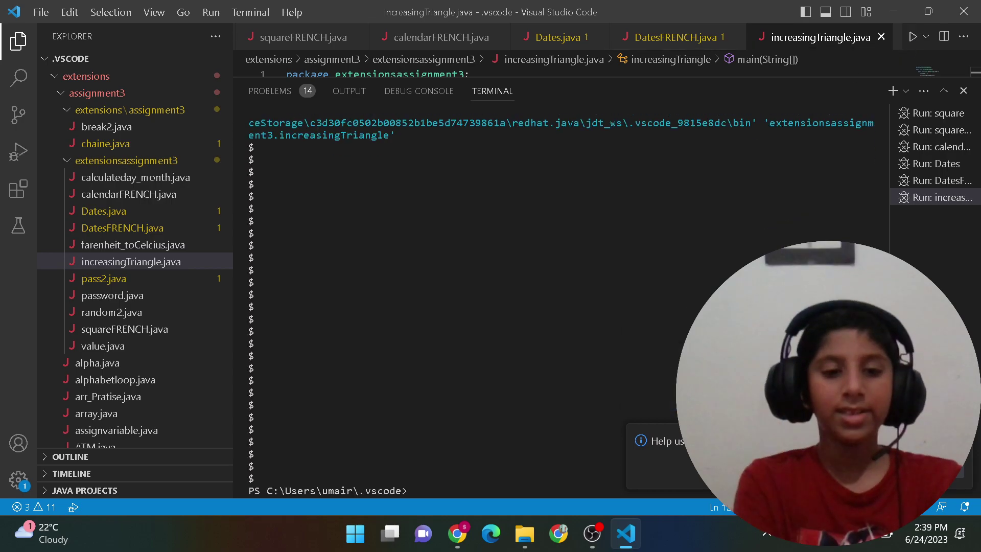
drag(254, 146, 689, 368)
click(689, 368)
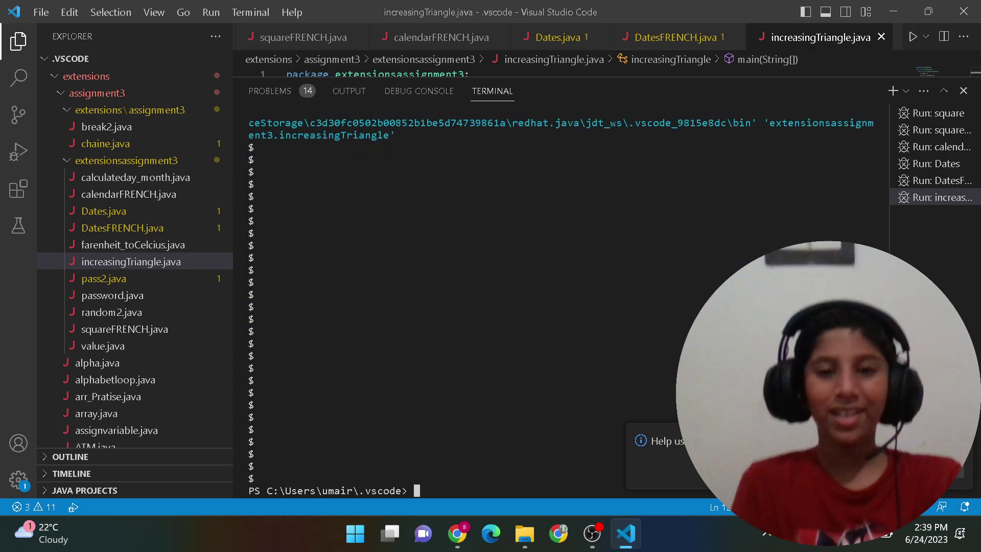
drag(595, 77, 541, 421)
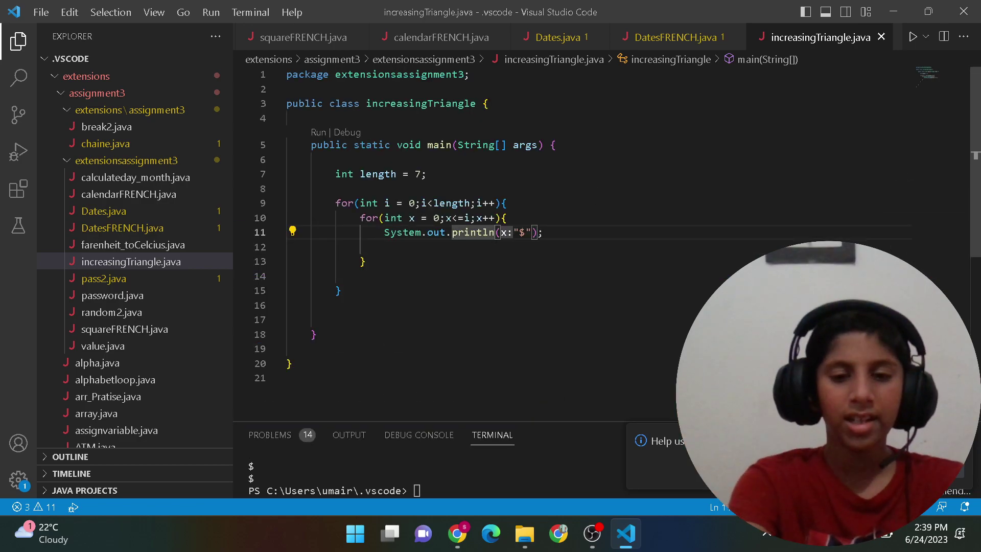
Change println to print for the "$" statement on line 11
key(BackSpace)
key(BackSpace)
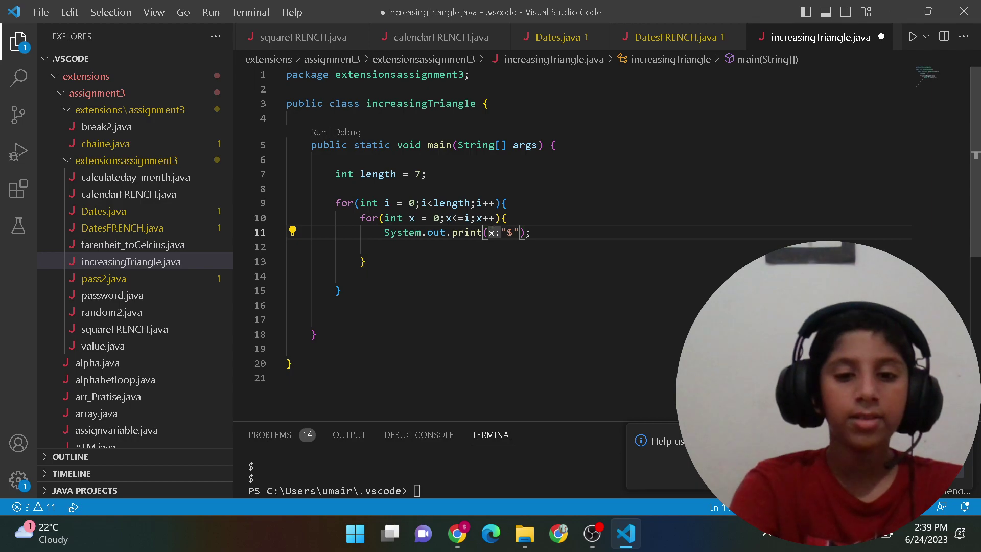
triple_click(406, 233)
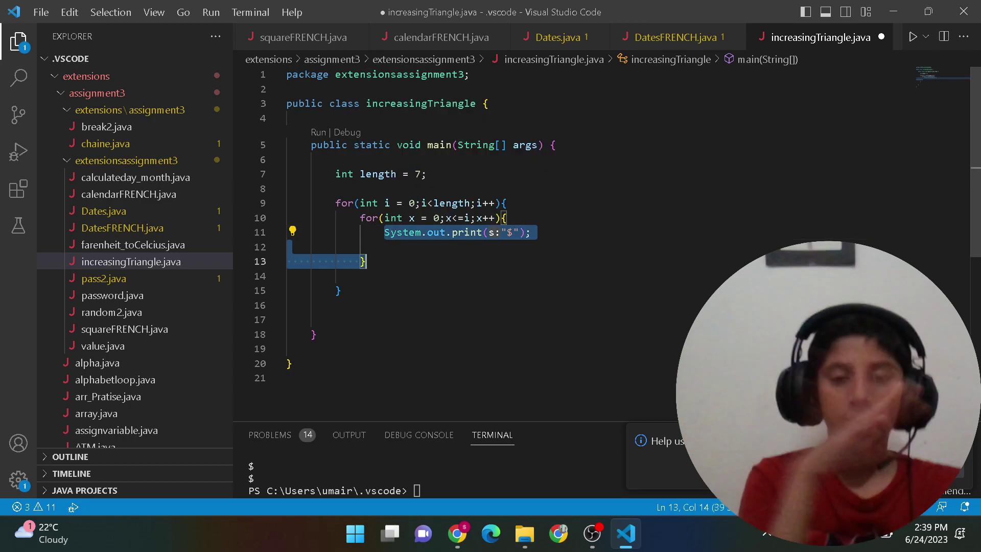
click(531, 233)
Add a System.out.println(); line after the inner loop, expanded from the sysout snippet
key(Return)
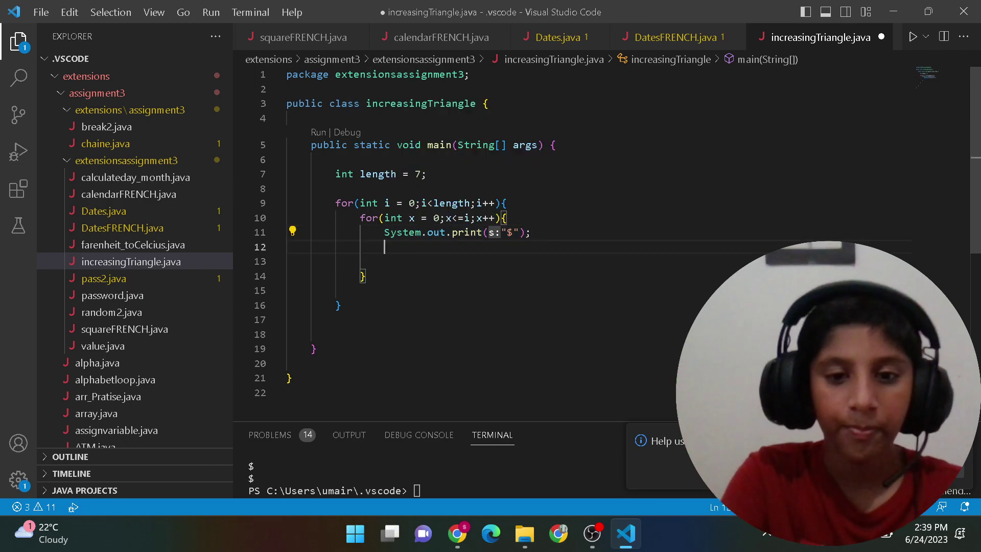
key(Down)
key(Down)
key(Return)
key(BackSpace)
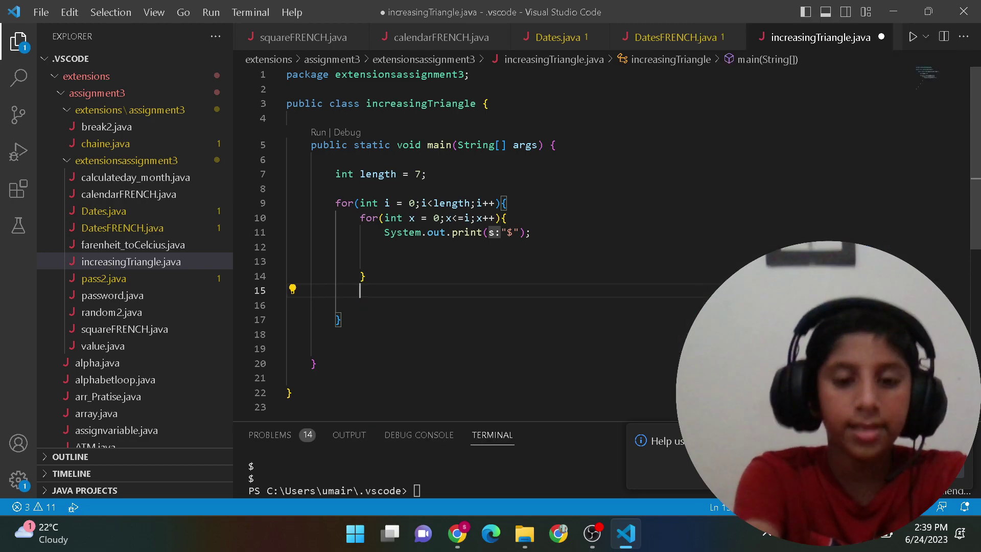
text(sysout)
key(Return)
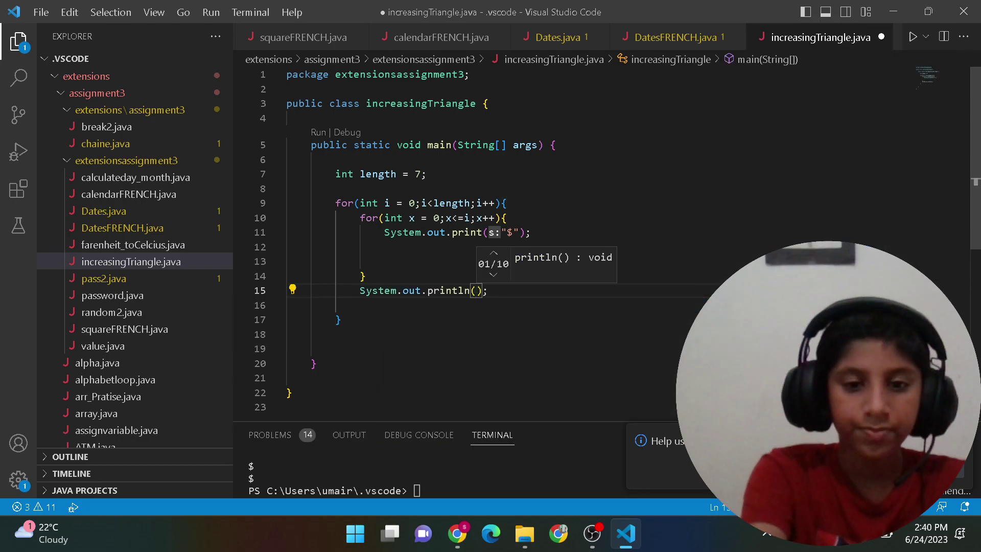
text(")
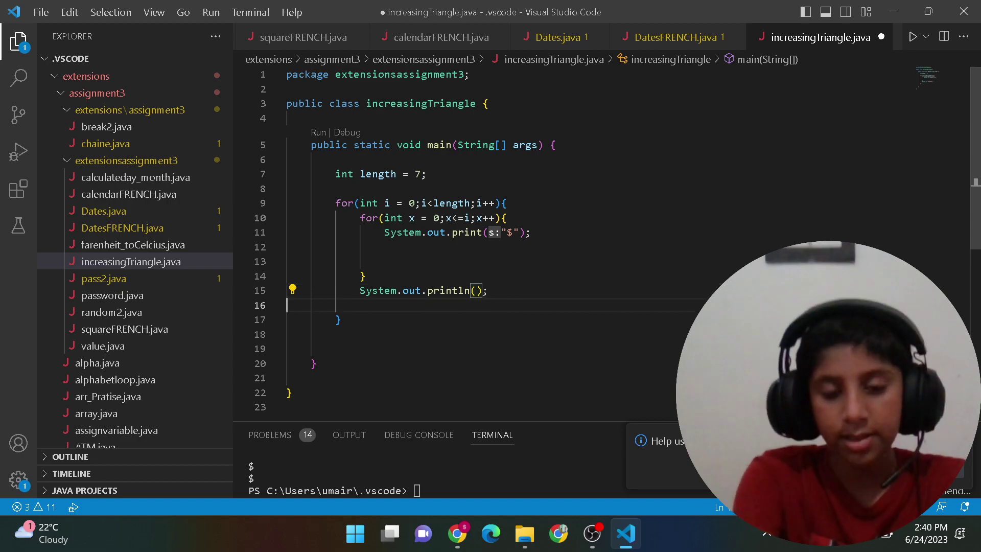
Run increasingTriangle and check the seven-row dollar-sign triangle in the enlarged terminal
click(915, 39)
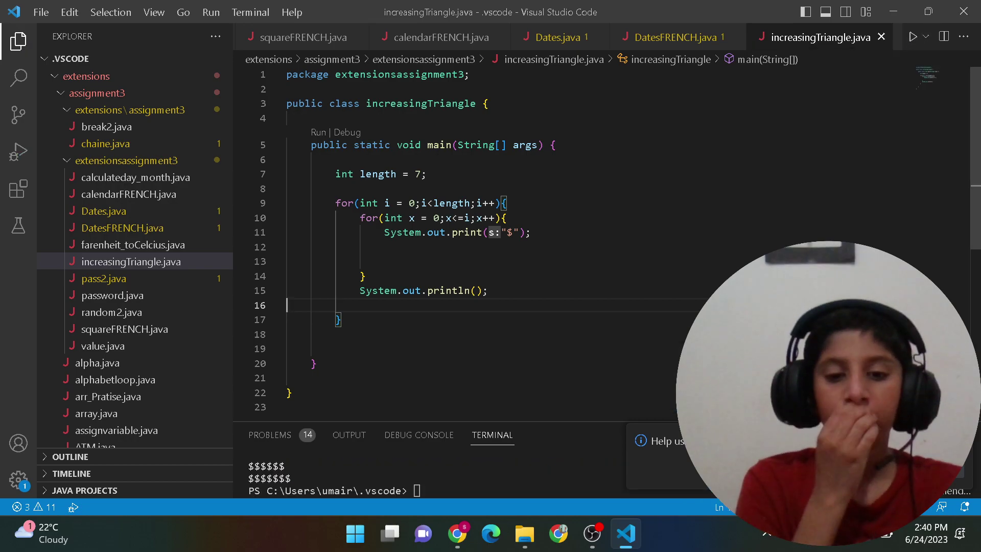
drag(578, 420, 575, 103)
click(914, 39)
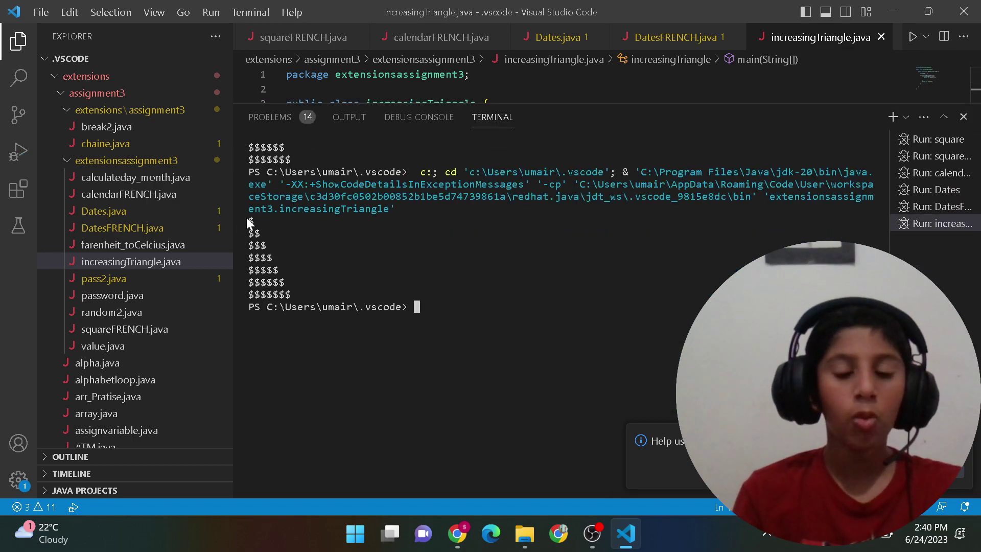
drag(266, 221, 267, 234)
click(266, 234)
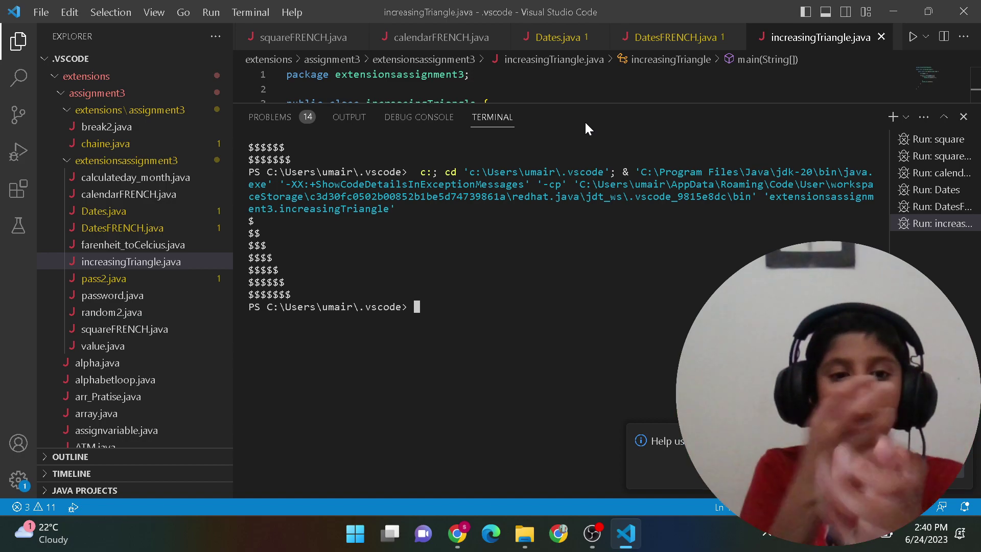
drag(249, 217, 337, 308)
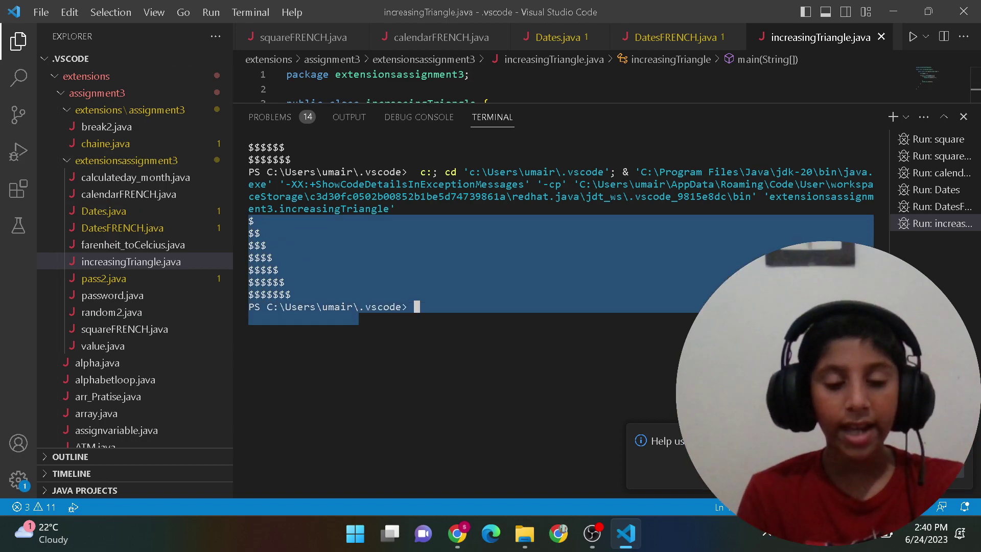
click(337, 308)
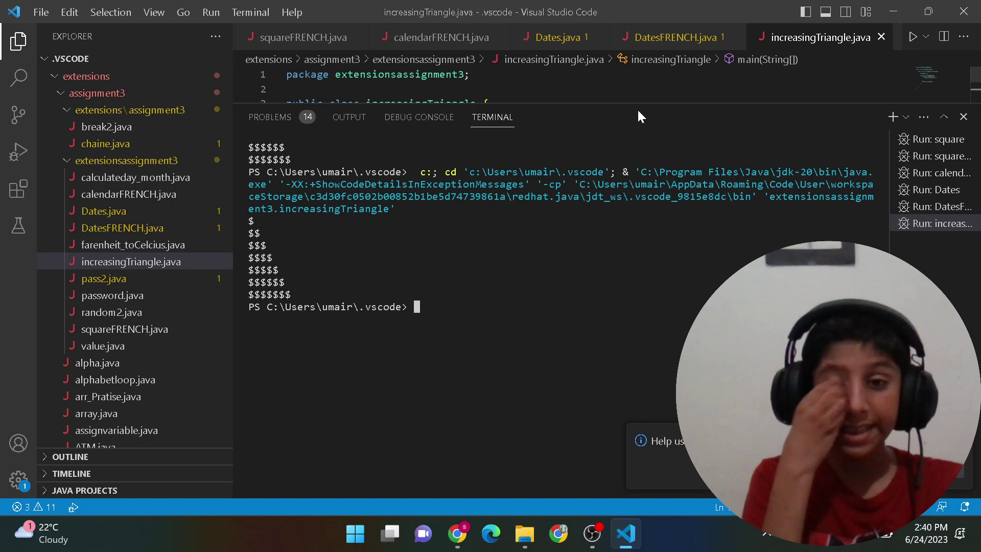
drag(635, 102, 594, 402)
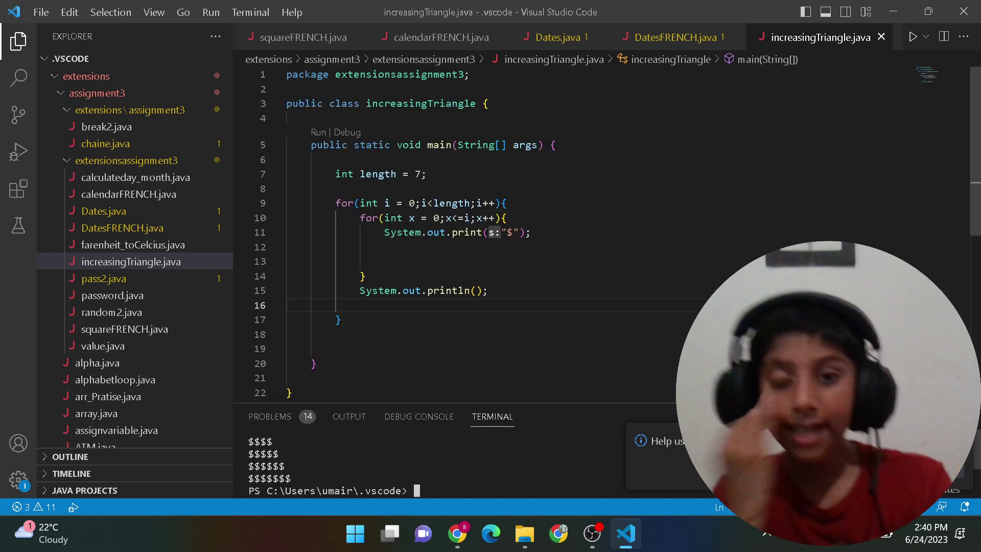